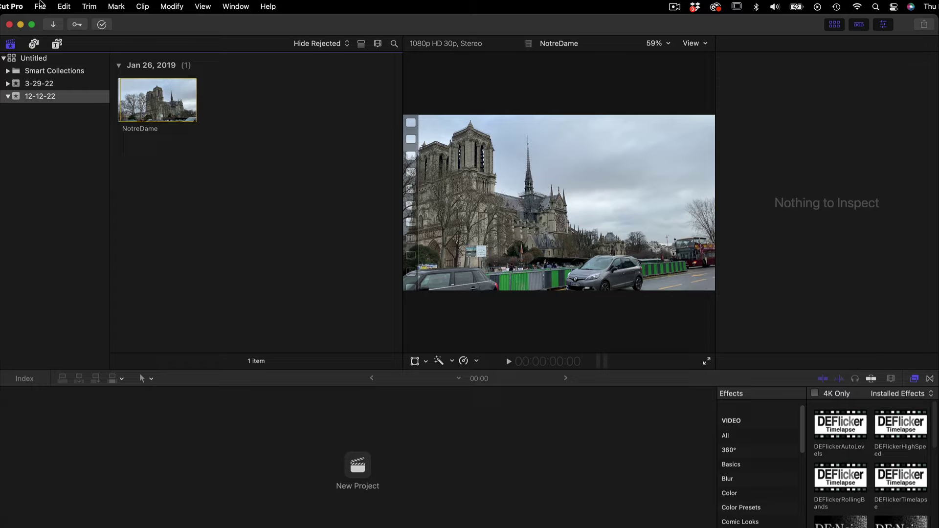
# Create a new project, accepting the default project settings.
pyautogui.click(40, 6)
pyautogui.moveTo(35, 23)
pyautogui.click(195, 23)
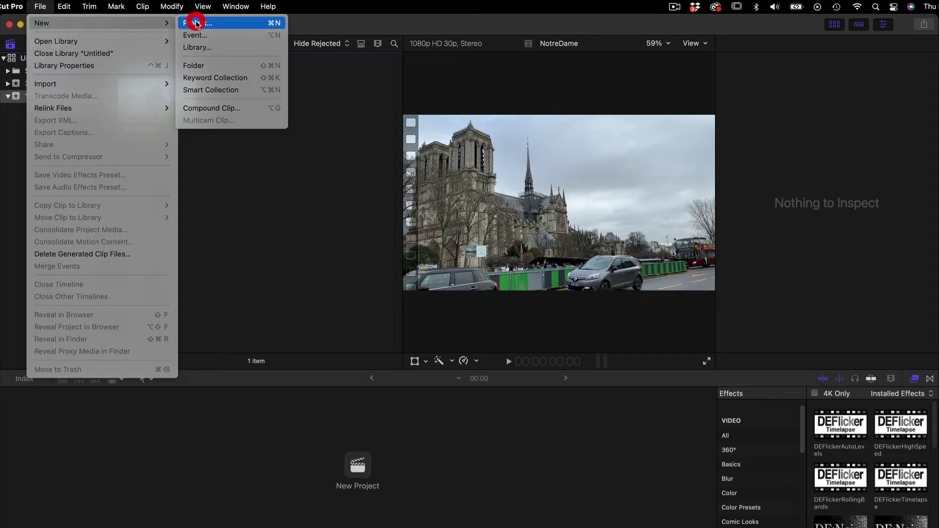
pyautogui.click(620, 338)
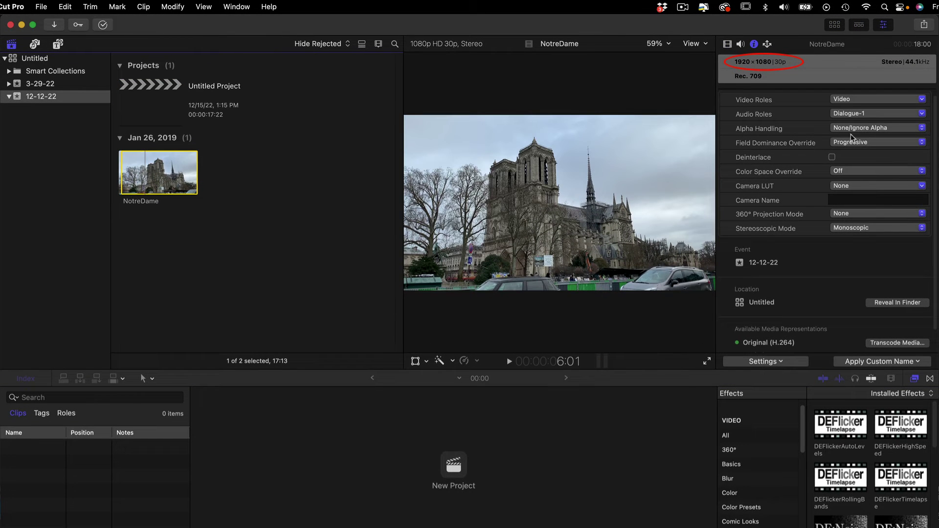
# Check the NotreDame clip's 1920x1080 30p properties and view it at 100% zoom.
pyautogui.click(165, 113)
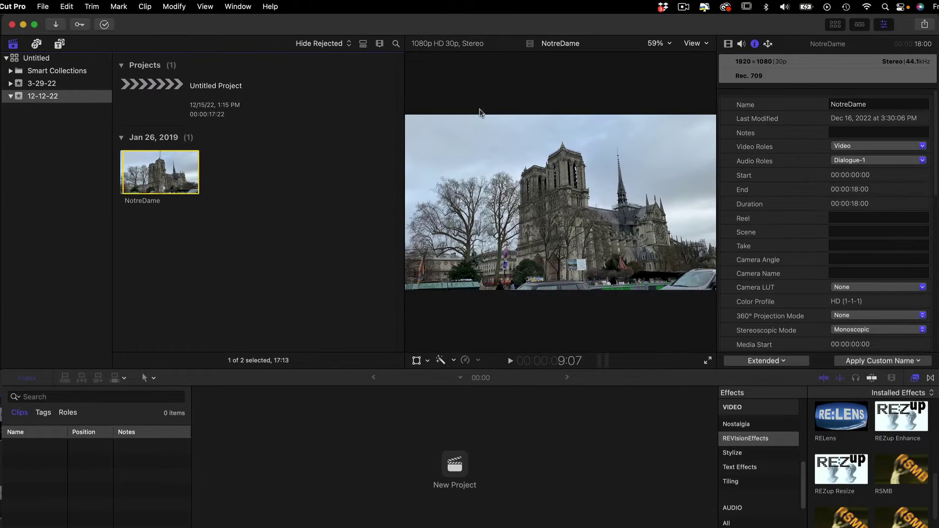
pyautogui.click(656, 43)
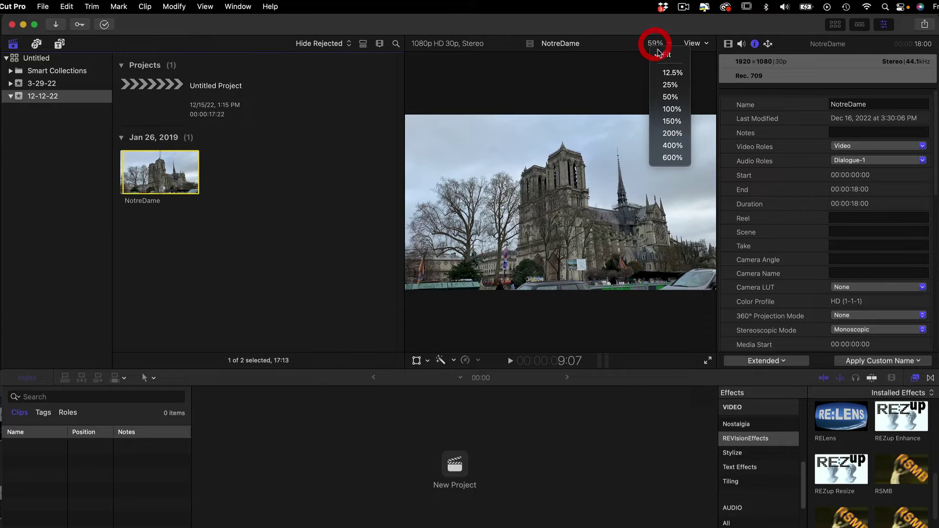
pyautogui.click(670, 110)
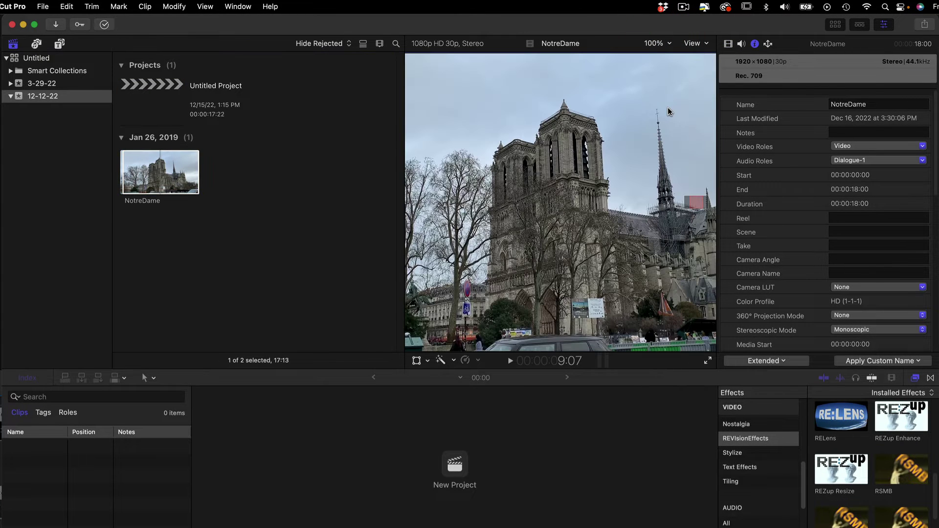
# Start another new project, switching to custom settings for 4K.
pyautogui.click(42, 6)
pyautogui.moveTo(161, 23)
pyautogui.click(213, 25)
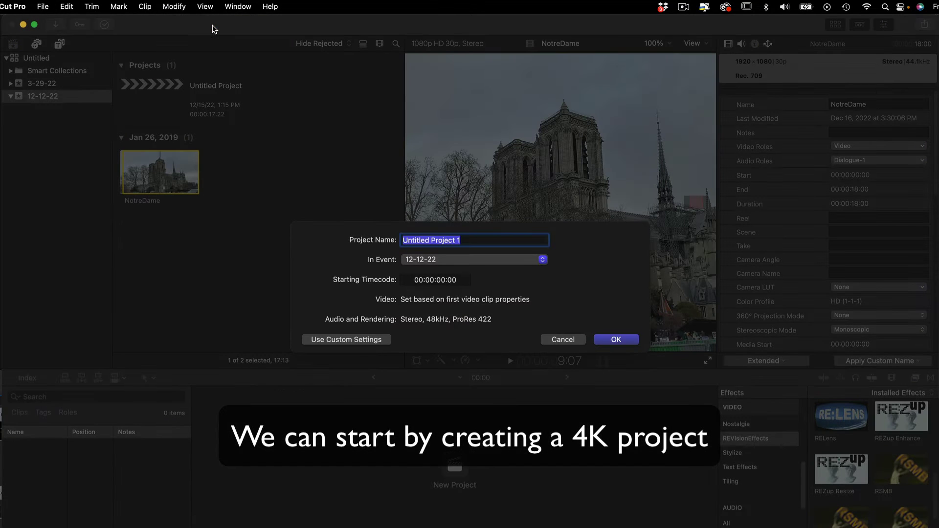
pyautogui.click(364, 338)
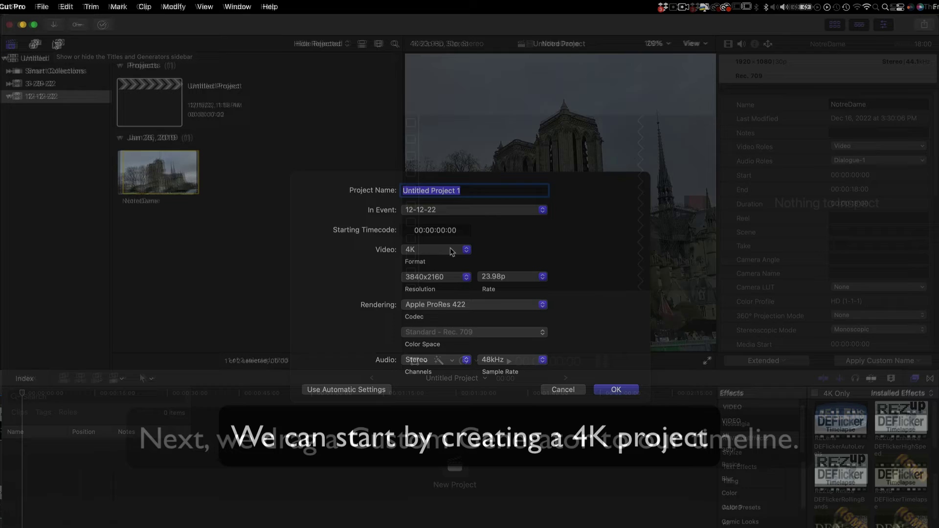
# Place a Custom generator at 4K on the timeline, lengthen it, and apply REZup Resize.
pyautogui.click(58, 44)
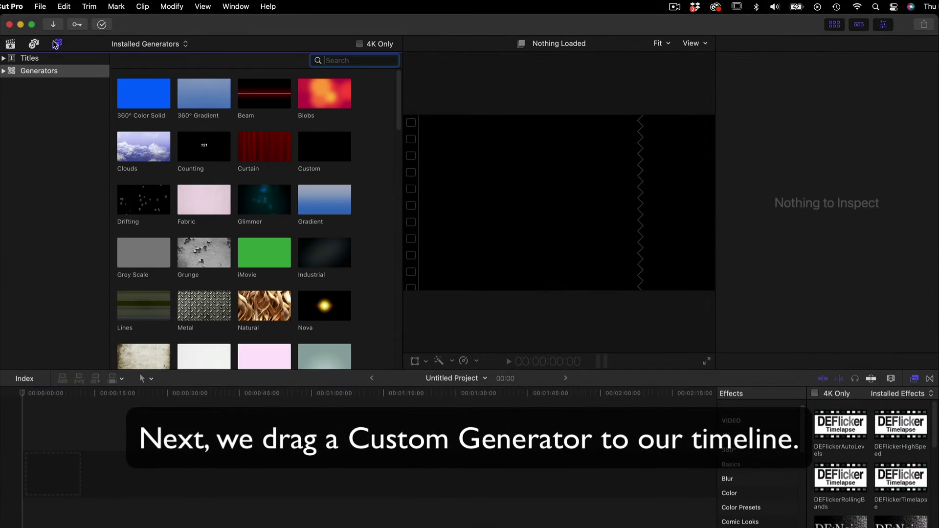
pyautogui.moveTo(323, 147); pyautogui.dragTo(91, 484)
pyautogui.click(394, 258)
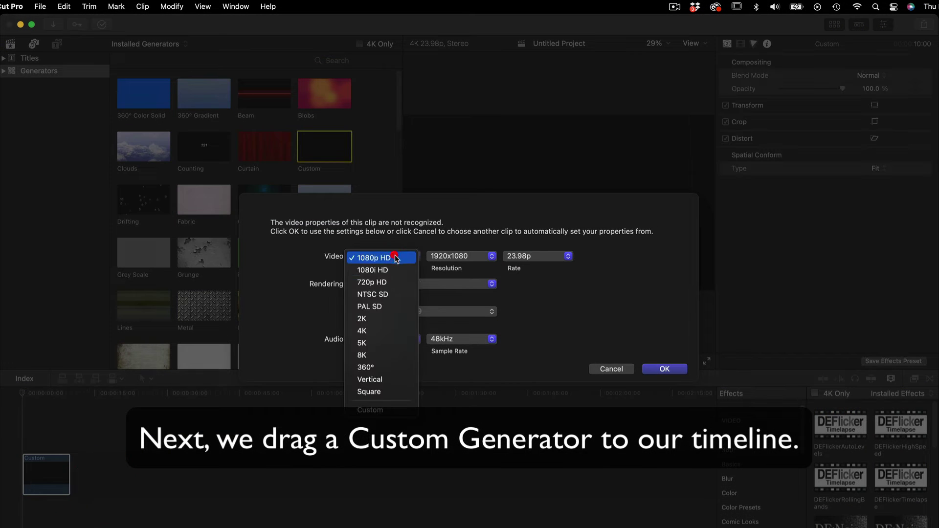
pyautogui.click(388, 329)
pyautogui.click(664, 368)
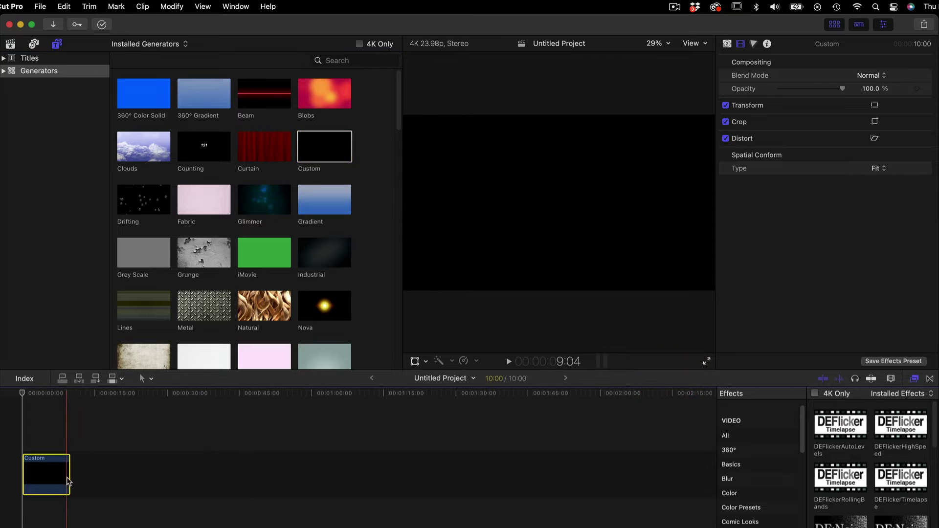
pyautogui.moveTo(69, 477); pyautogui.dragTo(106, 477)
pyautogui.moveTo(840, 496); pyautogui.dragTo(68, 482)
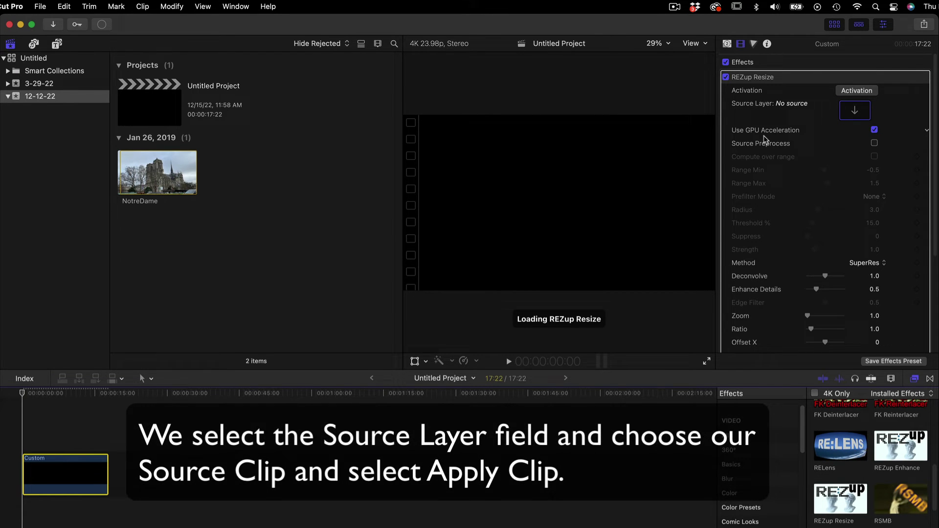
# Set NotreDame as REZup Resize's Source Layer, then reselect the Custom clip.
pyautogui.click(854, 110)
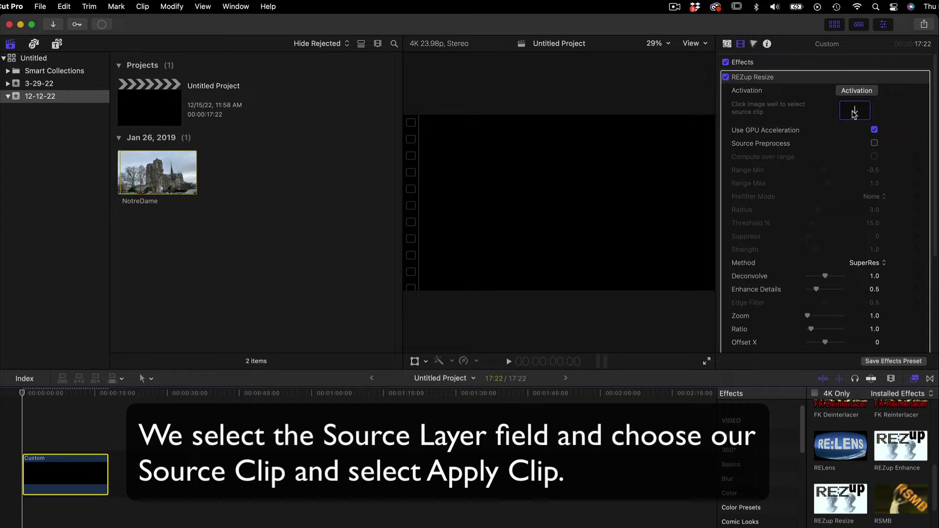
pyautogui.click(164, 177)
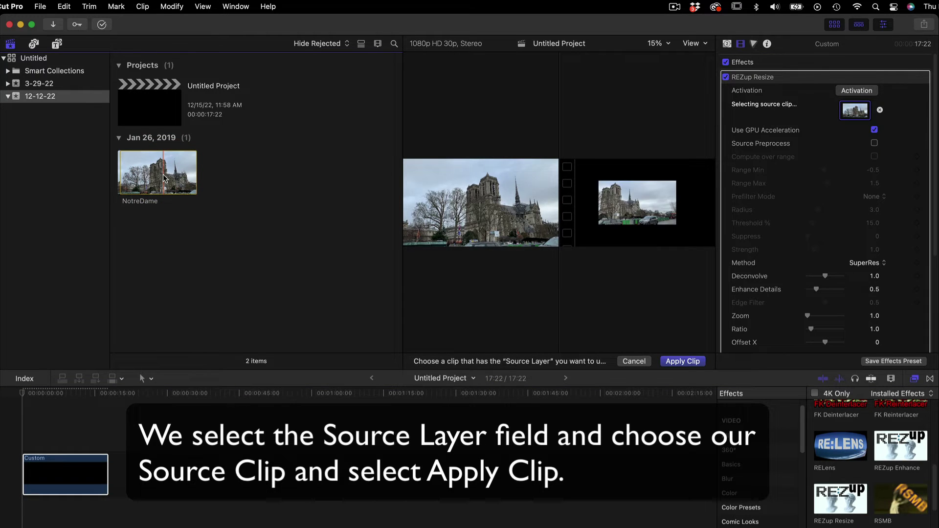
pyautogui.click(683, 362)
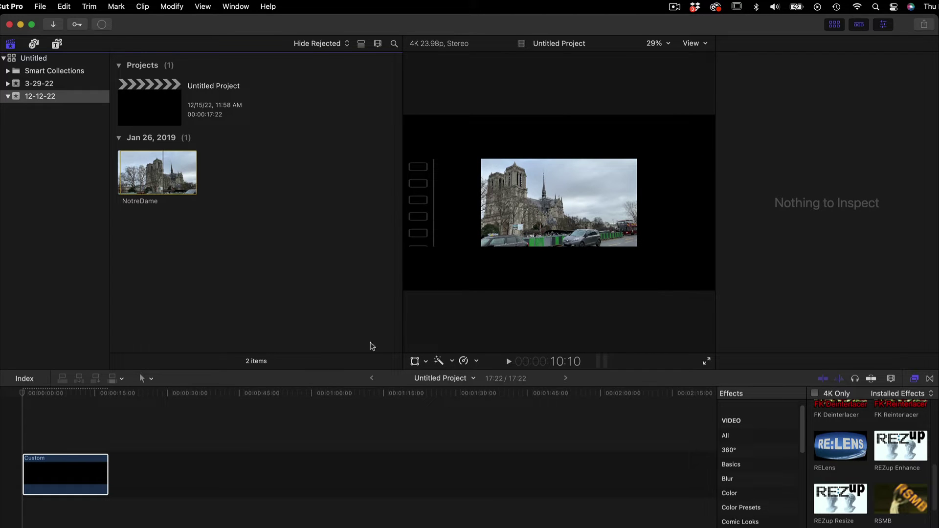
pyautogui.click(53, 476)
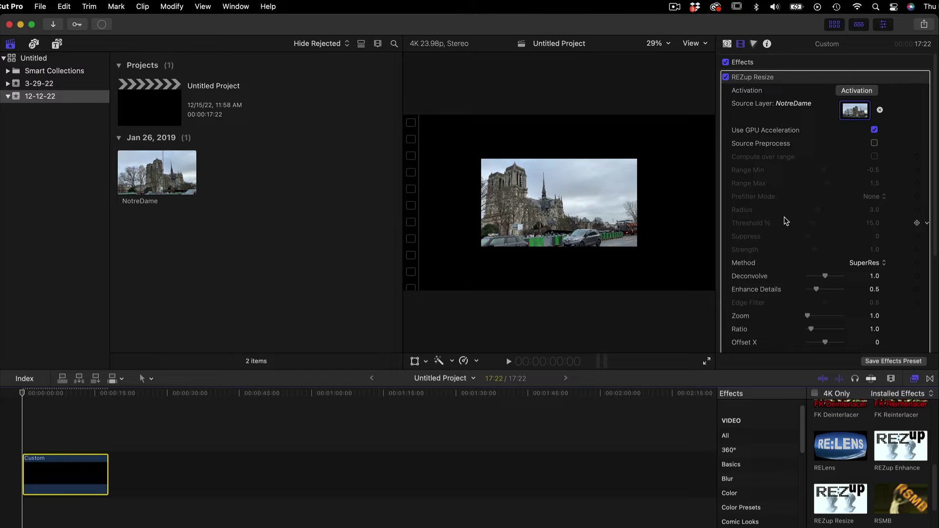
# Change the Custom clip's Spatial Conform type from Fit to None.
pyautogui.scroll(-3, 785, 220)
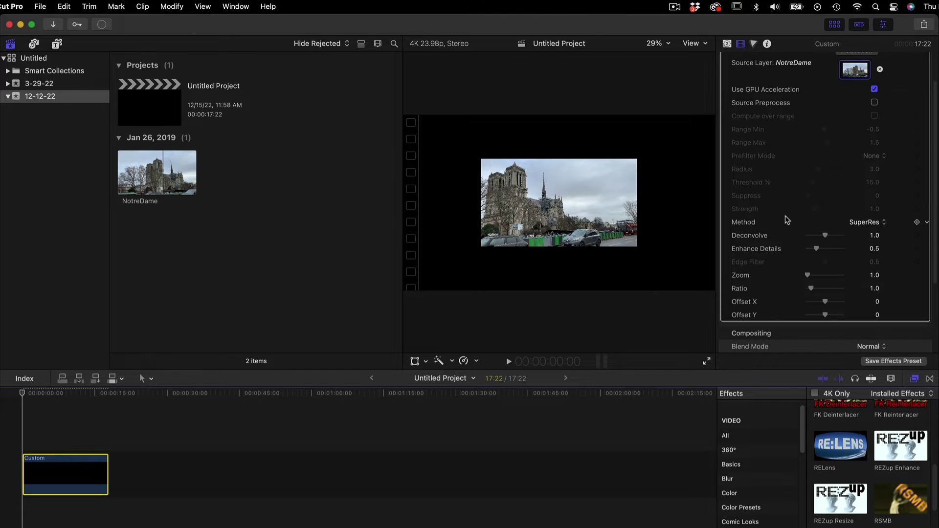
pyautogui.scroll(-3, 787, 221)
pyautogui.scroll(-3, 788, 220)
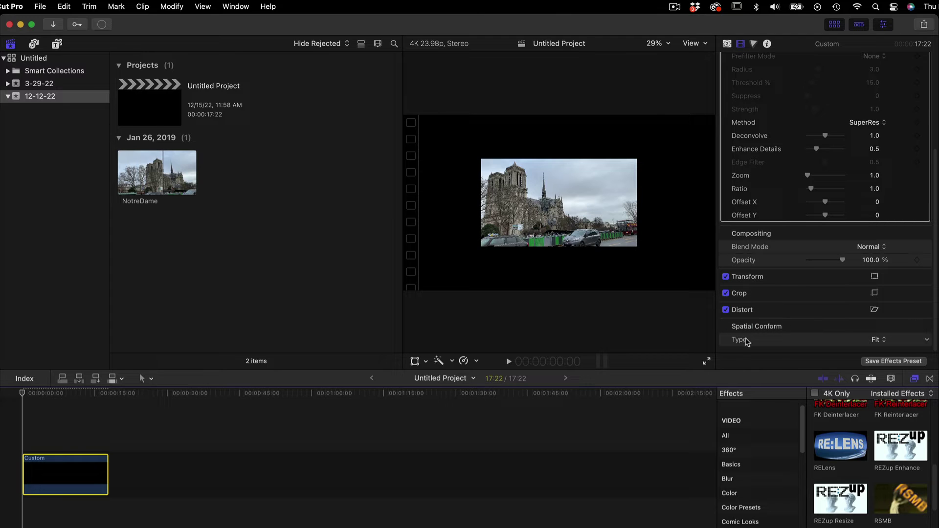
pyautogui.click(876, 341)
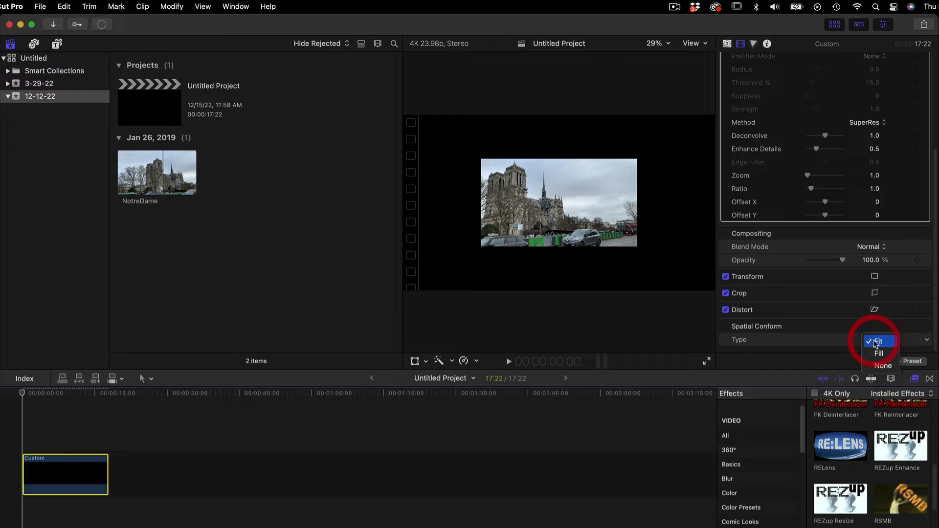
pyautogui.click(877, 364)
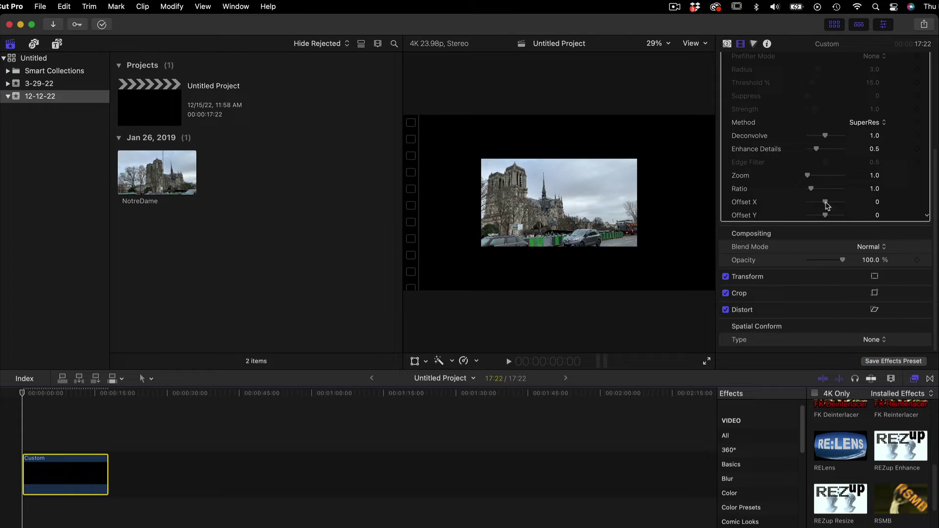
pyautogui.scroll(5, 807, 285)
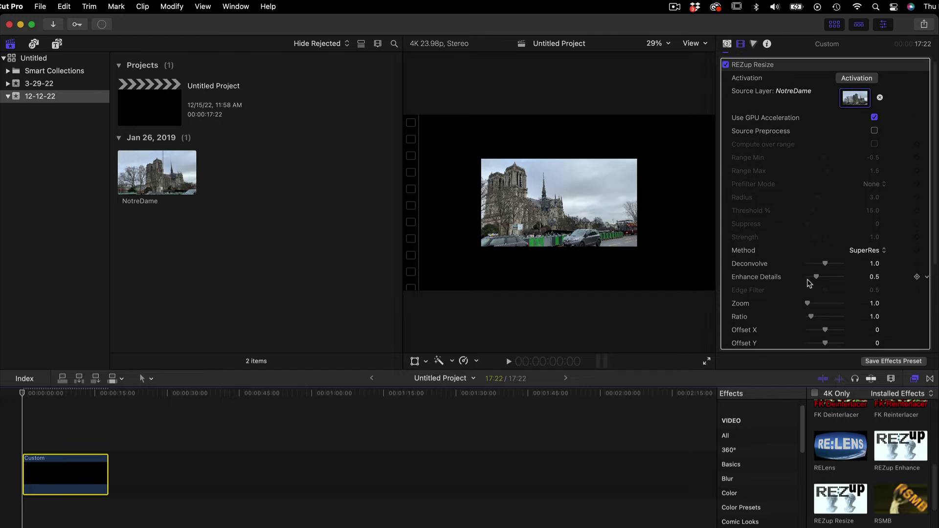
# Raise REZup Resize Zoom to 1.99 so NotreDame fills the 4K frame.
pyautogui.moveTo(808, 303); pyautogui.dragTo(826, 338)
pyautogui.scroll(-1, 822, 318)
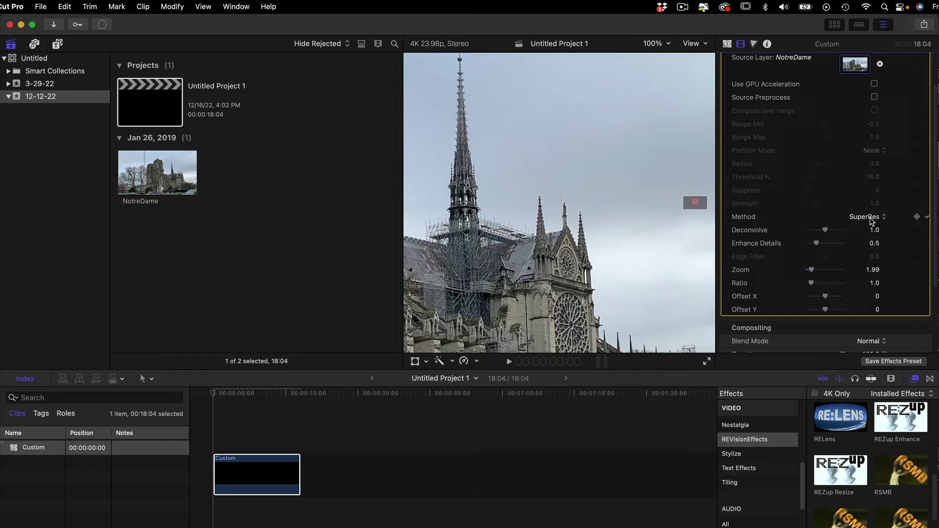
# Compare the Linear, Mitchell, Lanczos3 and SuperRes methods, settling on SuperRes Edge Smoothing.
pyautogui.click(870, 221)
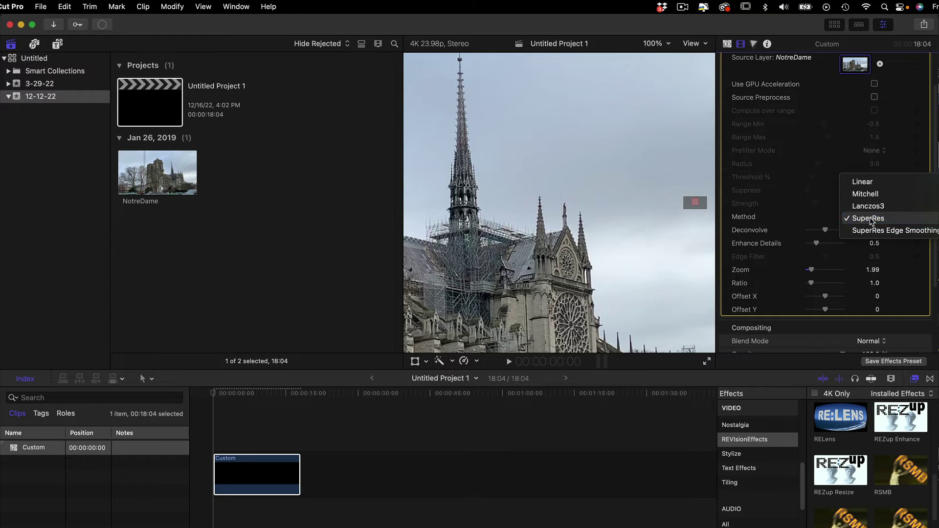
pyautogui.click(875, 183)
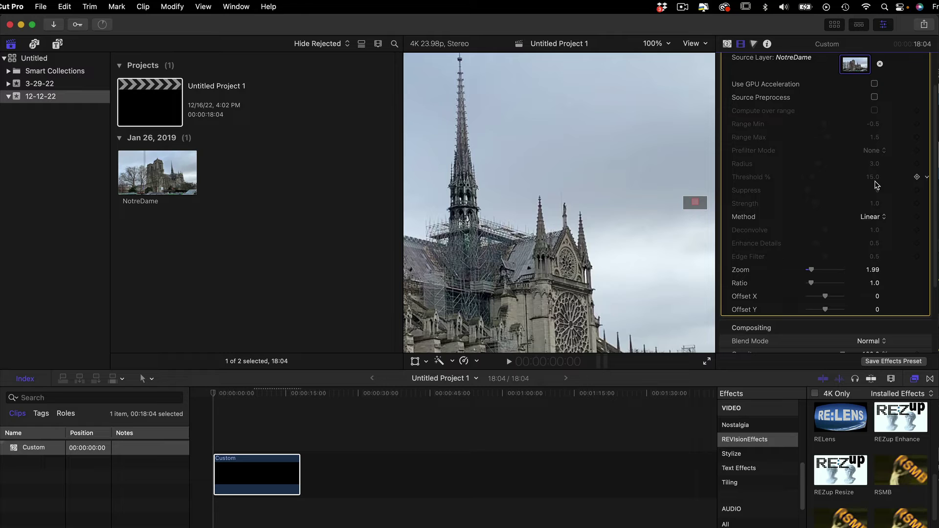
pyautogui.click(883, 216)
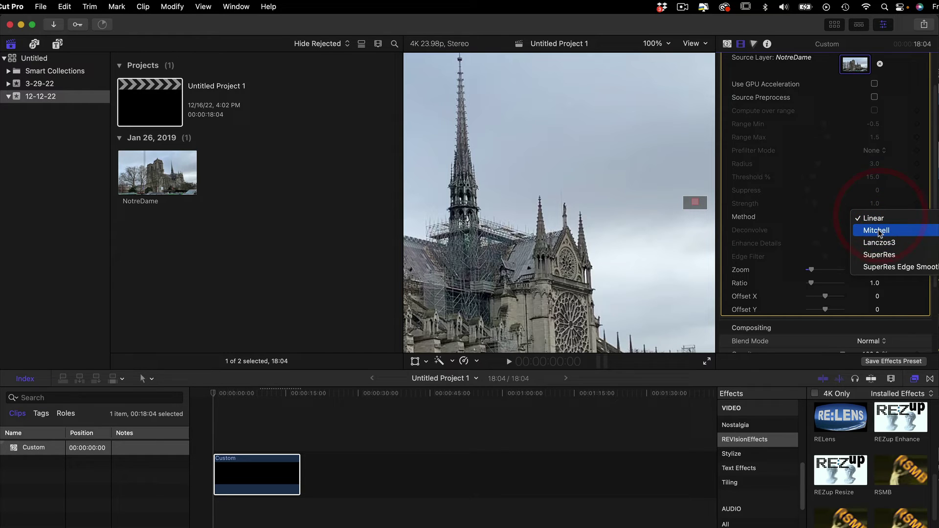
pyautogui.click(879, 231)
pyautogui.click(879, 219)
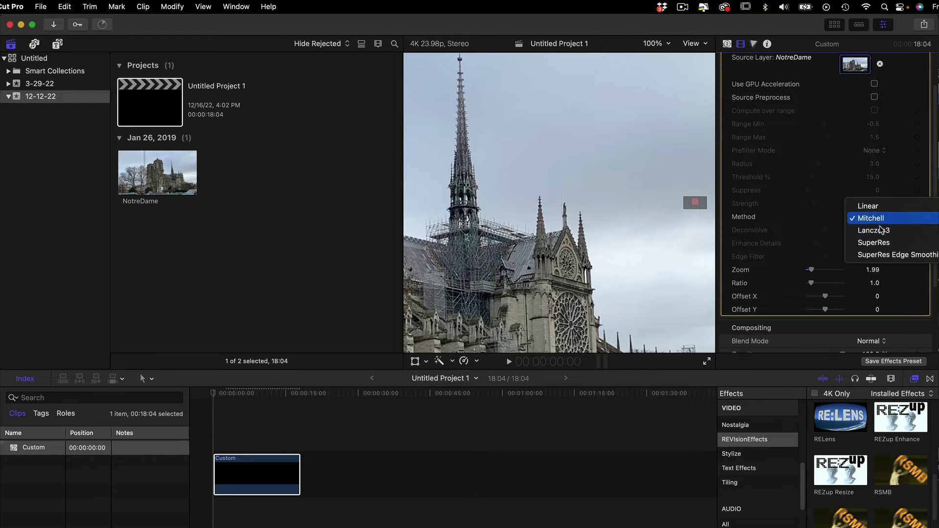
pyautogui.click(882, 231)
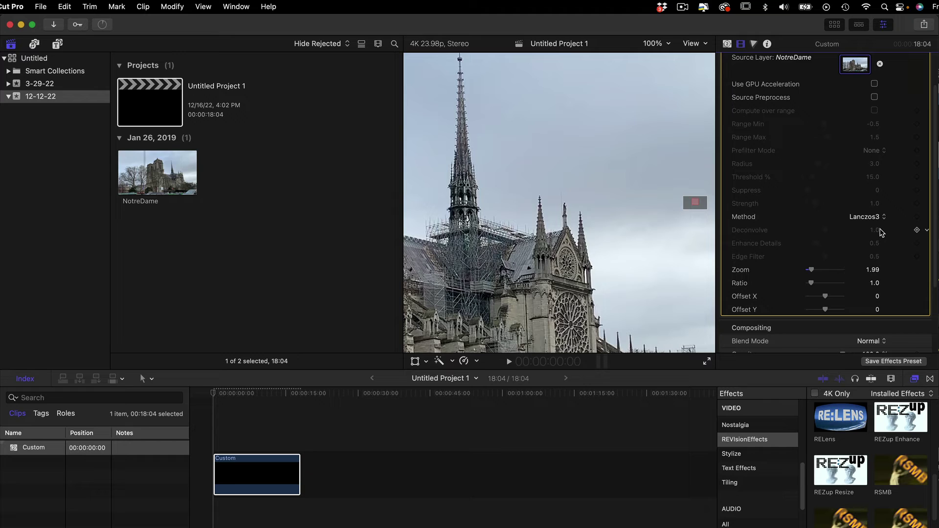
pyautogui.click(879, 218)
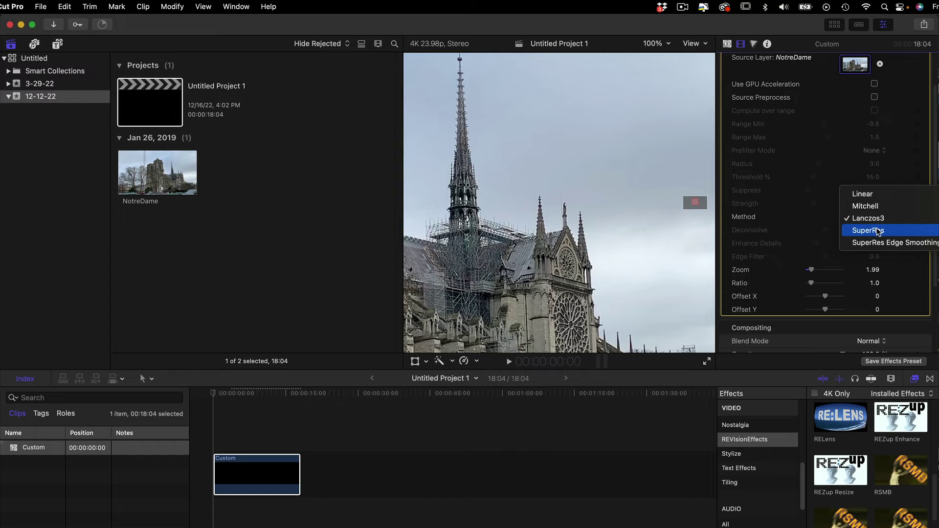
pyautogui.click(878, 230)
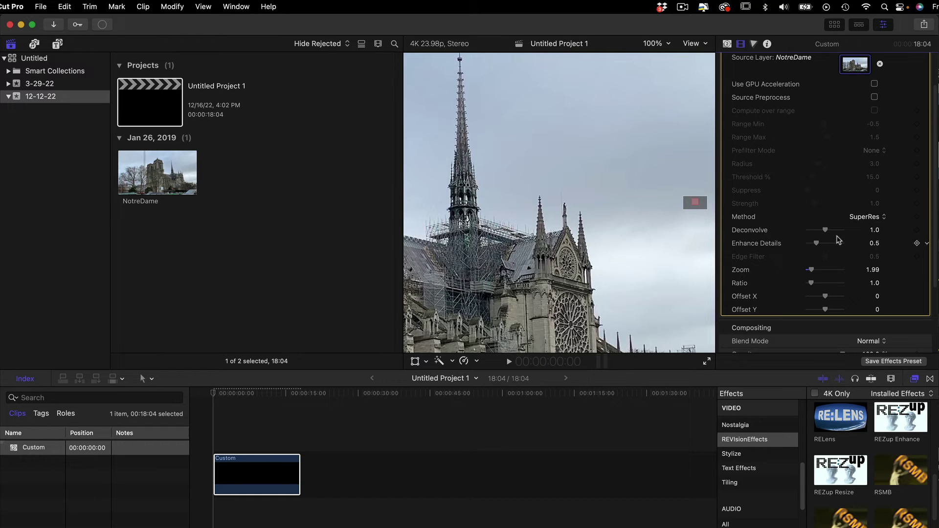
pyautogui.click(871, 219)
pyautogui.click(874, 233)
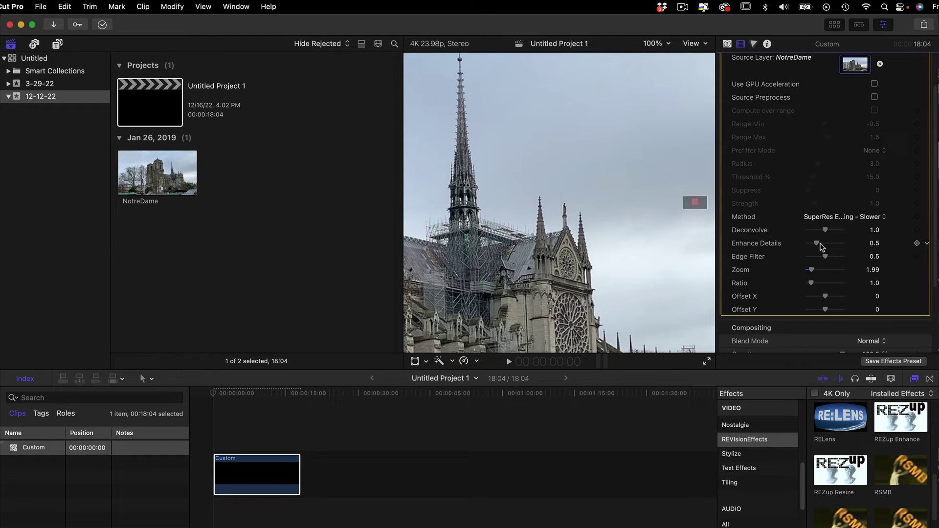
# Raise Enhance Details to 0.53 and set Edge Filter to 1.0.
pyautogui.moveTo(817, 243); pyautogui.dragTo(820, 242)
pyautogui.click(822, 244)
pyautogui.click(822, 244)
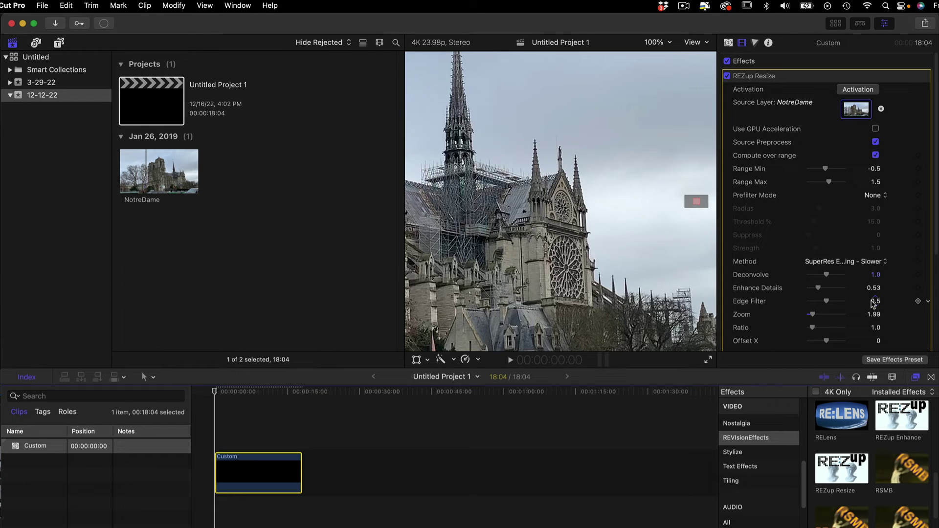
pyautogui.click(877, 303)
pyautogui.write('1')
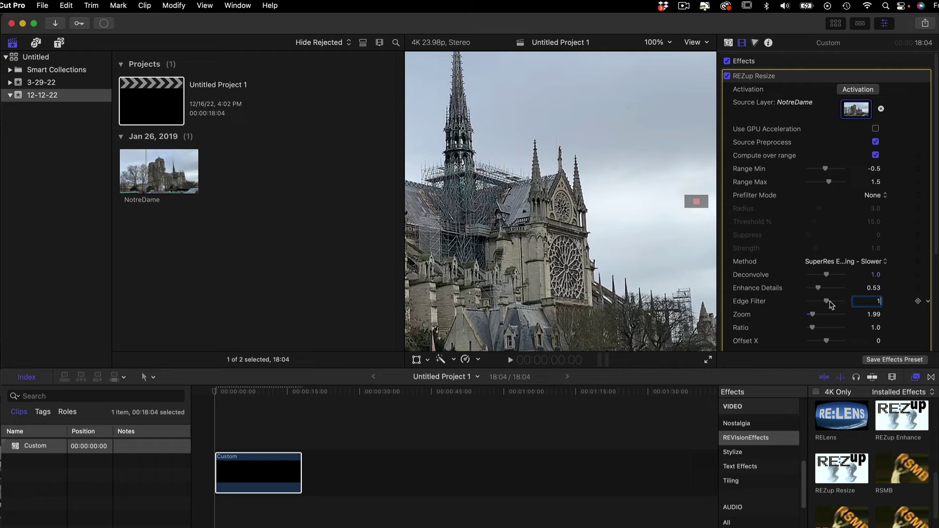
pyautogui.press('Return')
# Re-enable Source Preprocess and turn on Compute over range from -0.5 to 1.5.
pyautogui.click(876, 142)
pyautogui.click(875, 142)
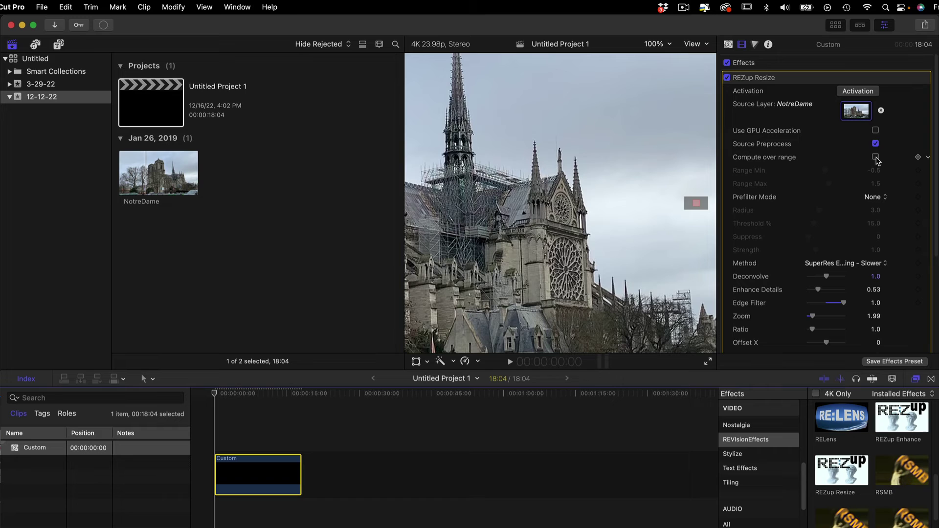
pyautogui.click(875, 157)
# Set the prefilter to Source is noisy and nudge Radius from 3.0 to 3.12.
pyautogui.click(869, 199)
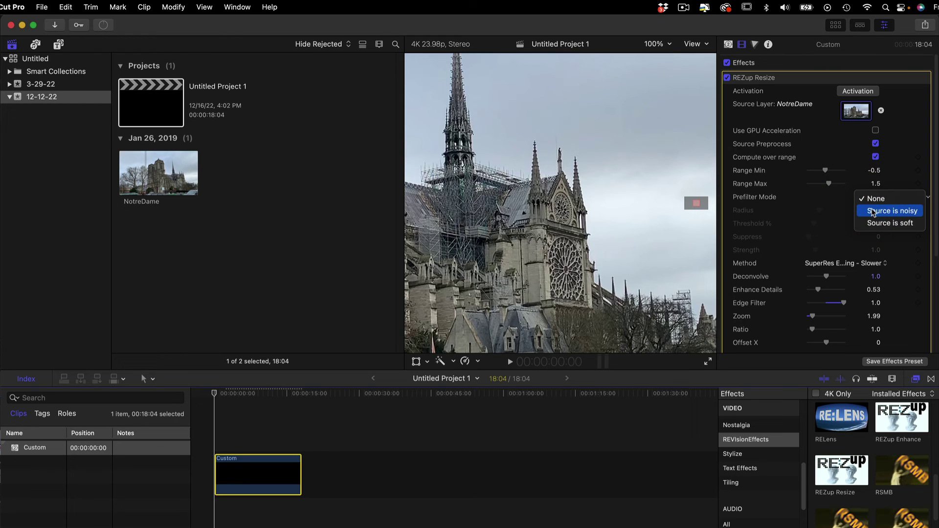
pyautogui.press('Escape')
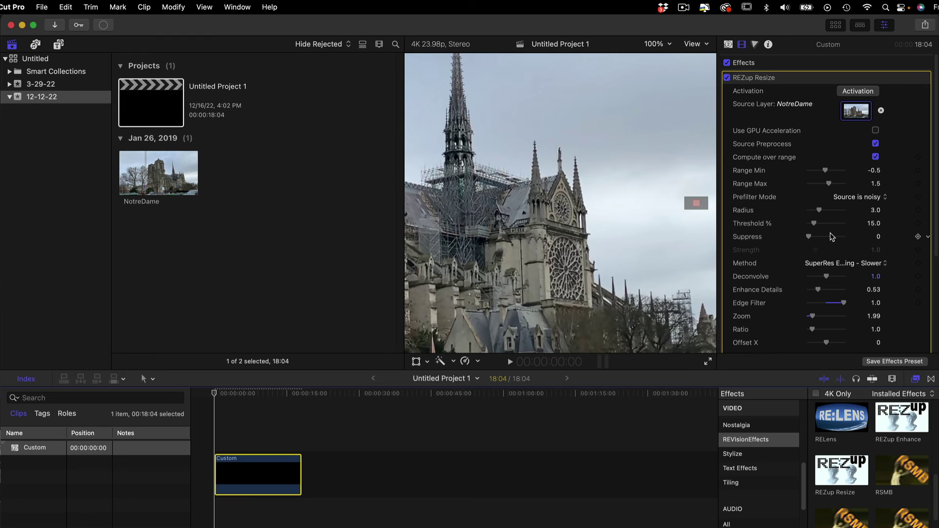
pyautogui.click(819, 211)
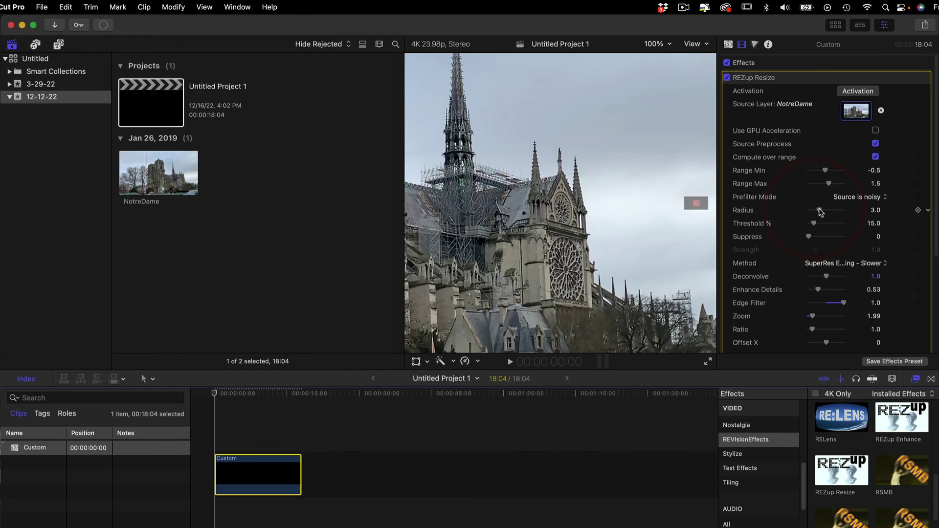
pyautogui.moveTo(820, 211); pyautogui.dragTo(820, 211)
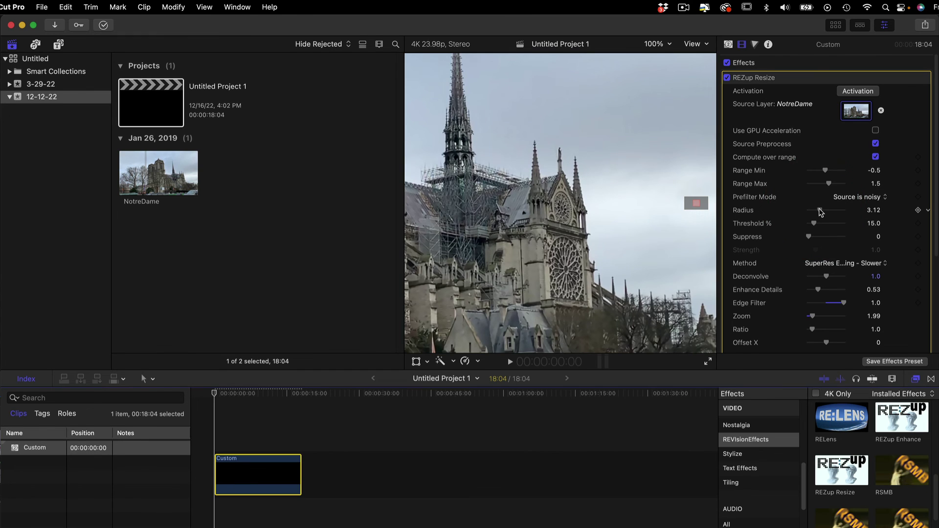
pyautogui.click(859, 197)
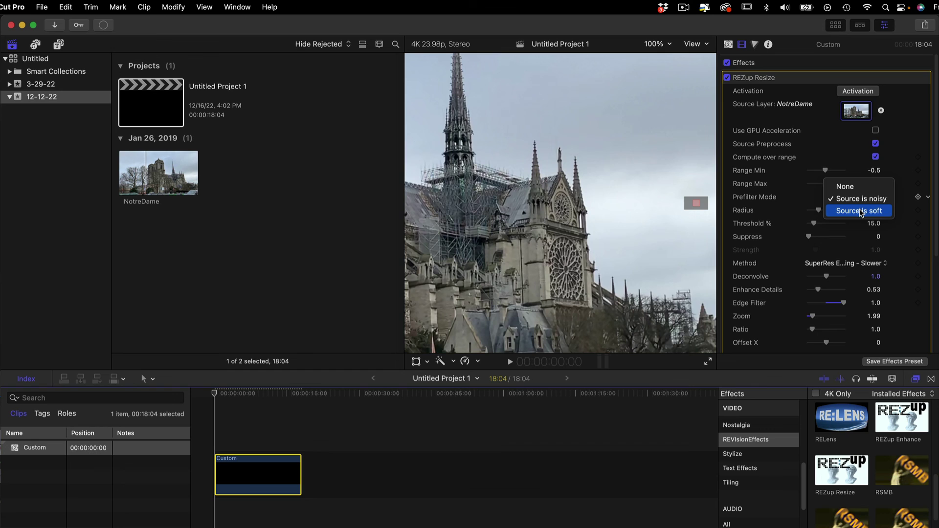
# Choose Source is soft as the Prefilter Mode.
pyautogui.click(859, 211)
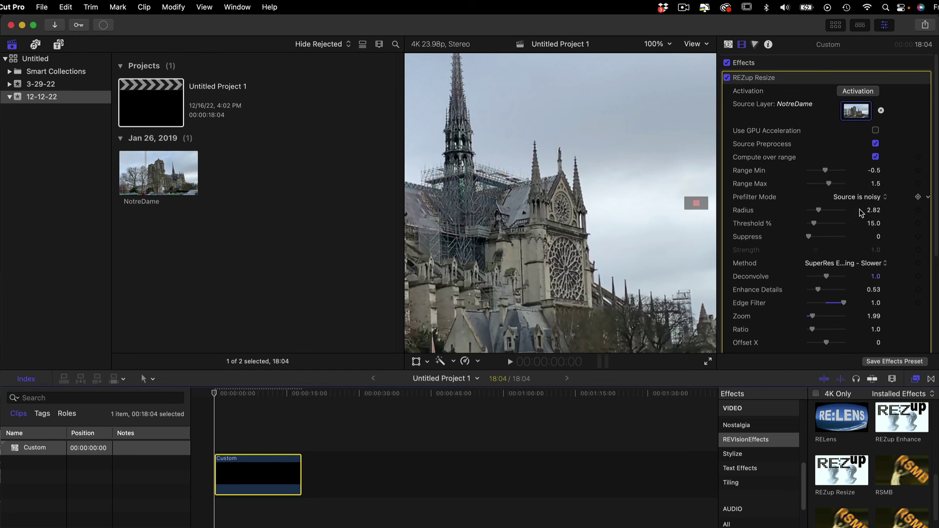